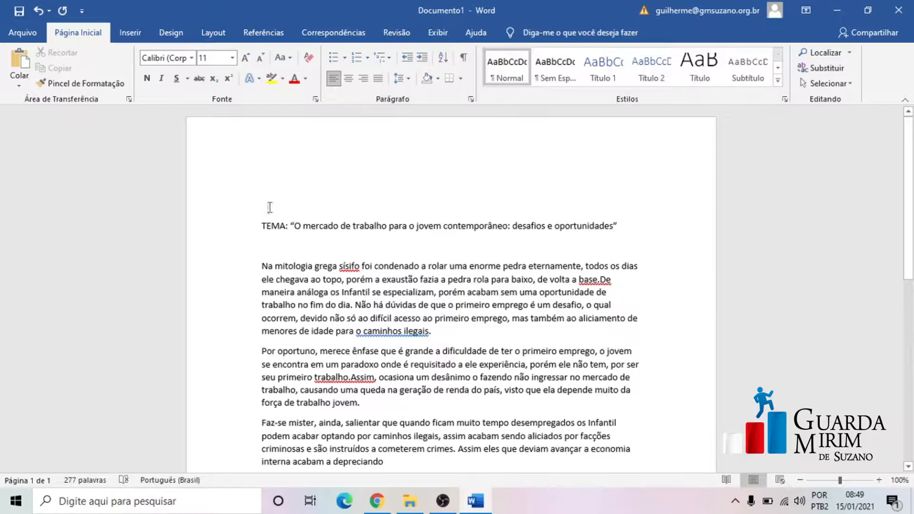
# Step: Center the "TEMA" title line and increase its font size to 14
pyautogui.moveTo(259, 220); pyautogui.dragTo(619, 232)
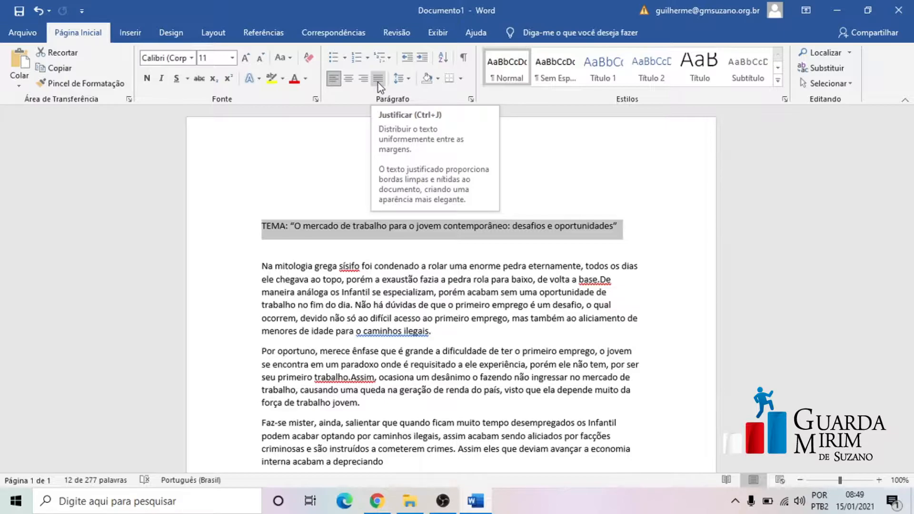
pyautogui.click(350, 79)
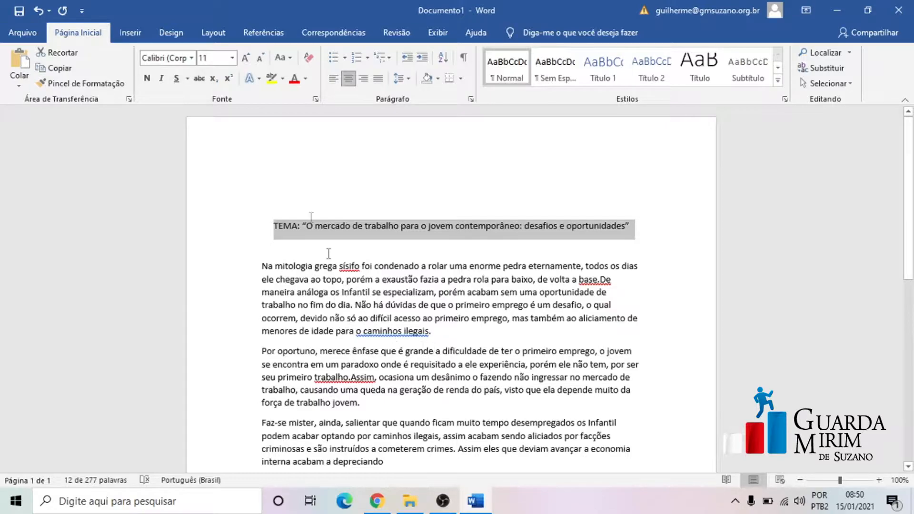
pyautogui.click(245, 59)
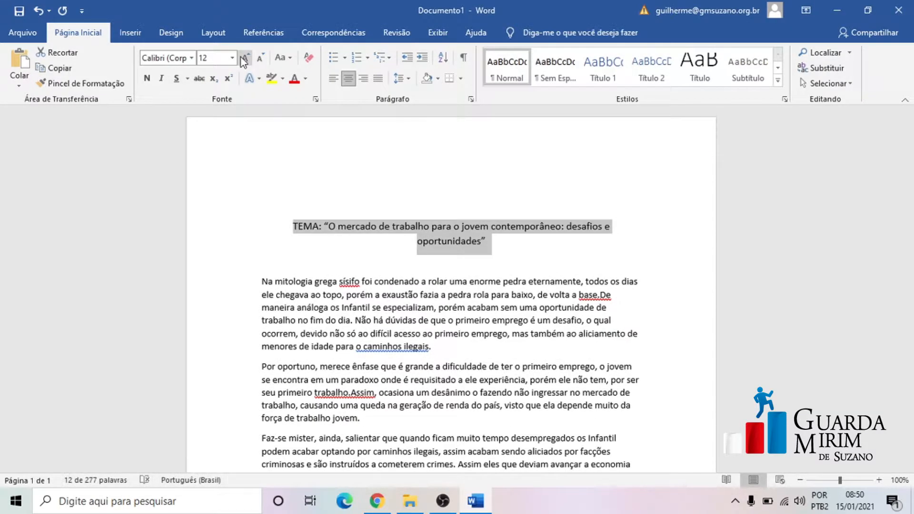
pyautogui.click(244, 58)
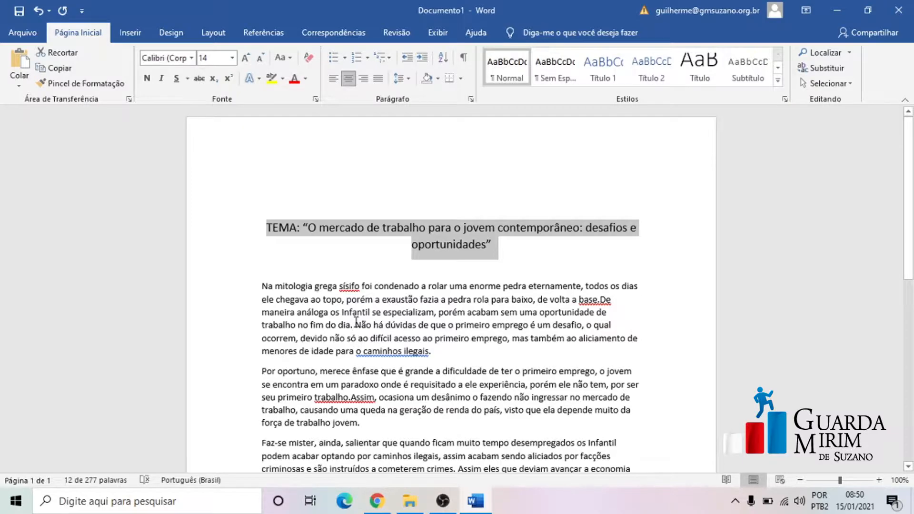
# Step: Justify all the body paragraphs below the title, after trying right and centered alignment
pyautogui.click(266, 286)
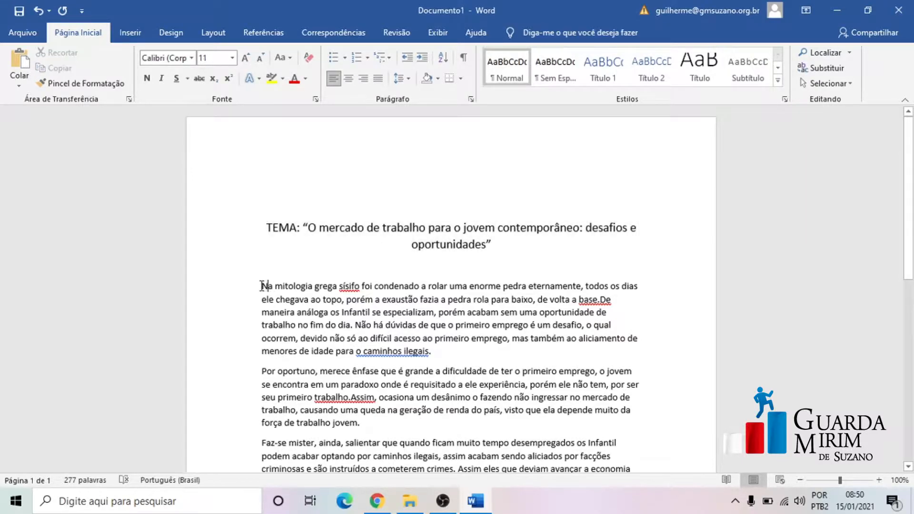
pyautogui.moveTo(263, 286); pyautogui.dragTo(647, 510)
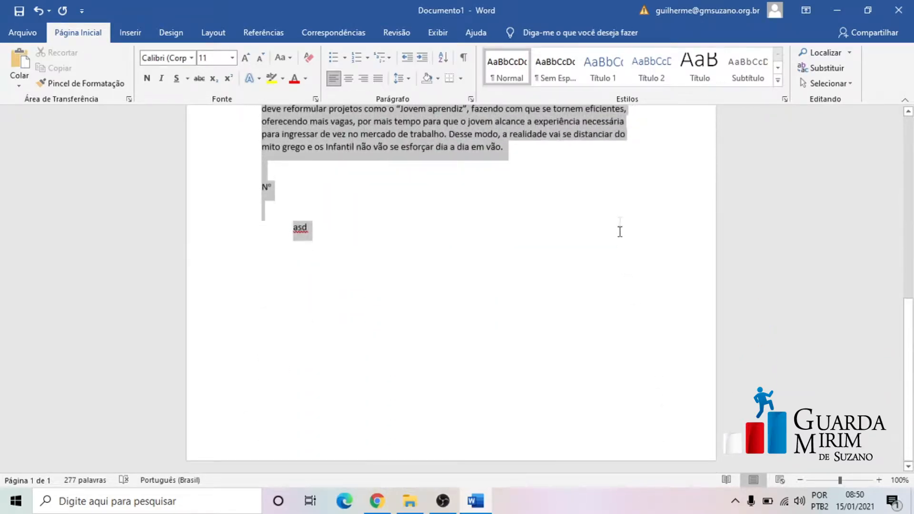
pyautogui.click(605, 135)
pyautogui.moveTo(569, 147); pyautogui.dragTo(258, 286)
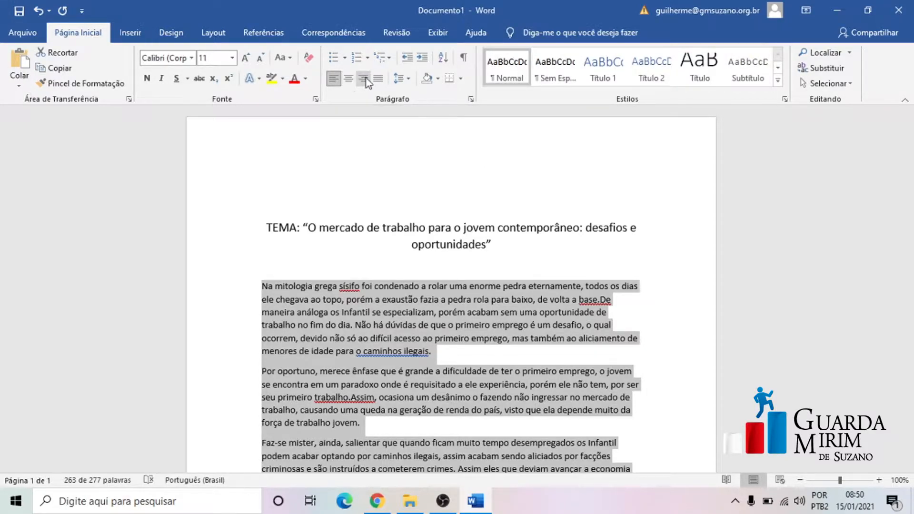
pyautogui.click(365, 78)
pyautogui.click(350, 79)
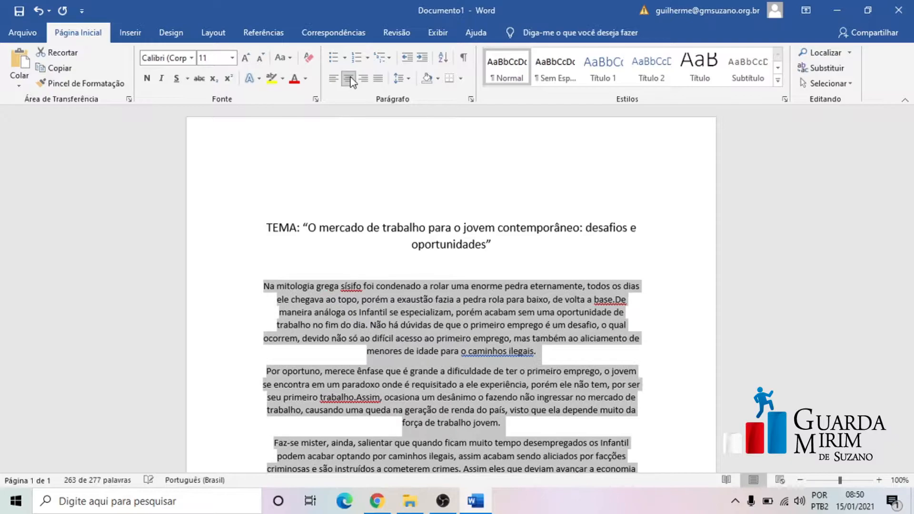
pyautogui.click(378, 80)
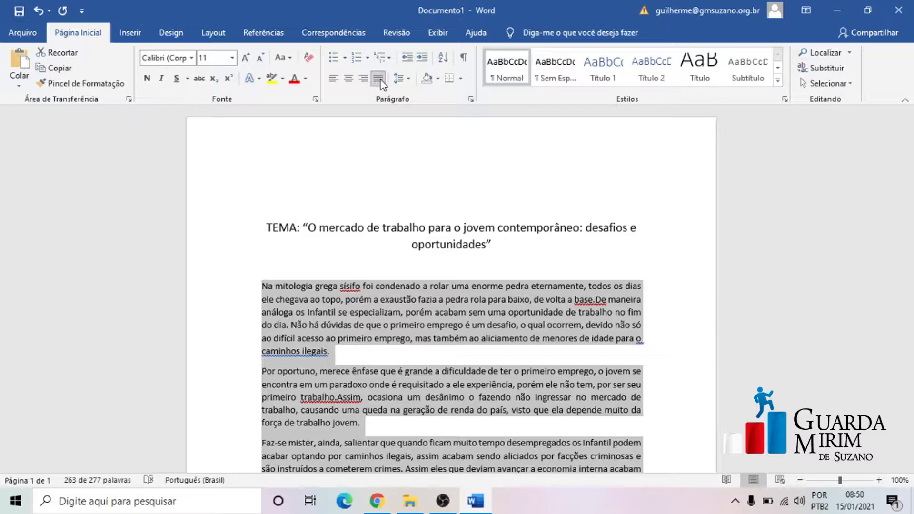
pyautogui.click(372, 307)
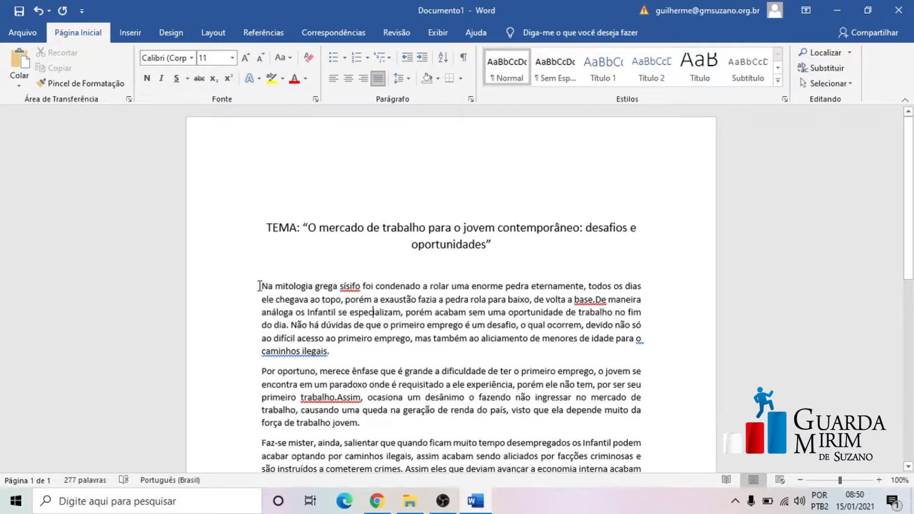
# Step: Set the line spacing of the first body paragraph, beginning "Na mitologia grega", to 1,5
pyautogui.moveTo(261, 286); pyautogui.dragTo(345, 352)
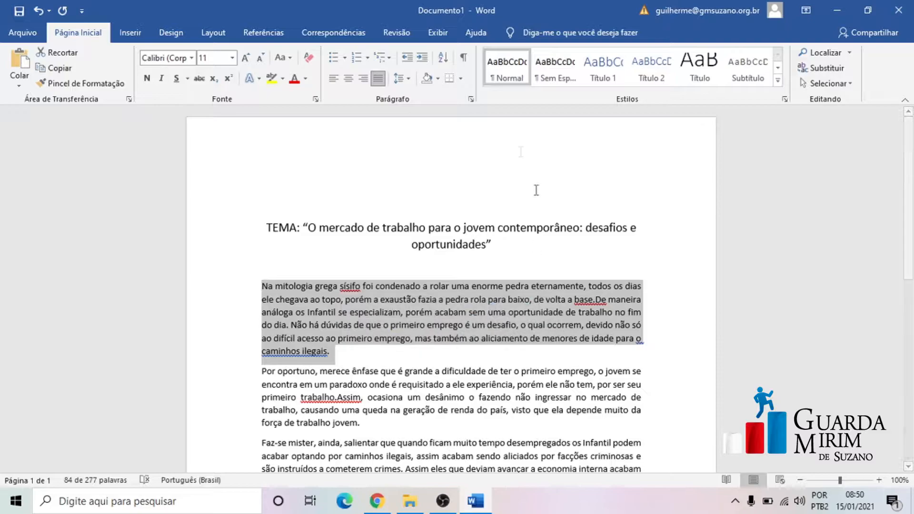
pyautogui.click(411, 80)
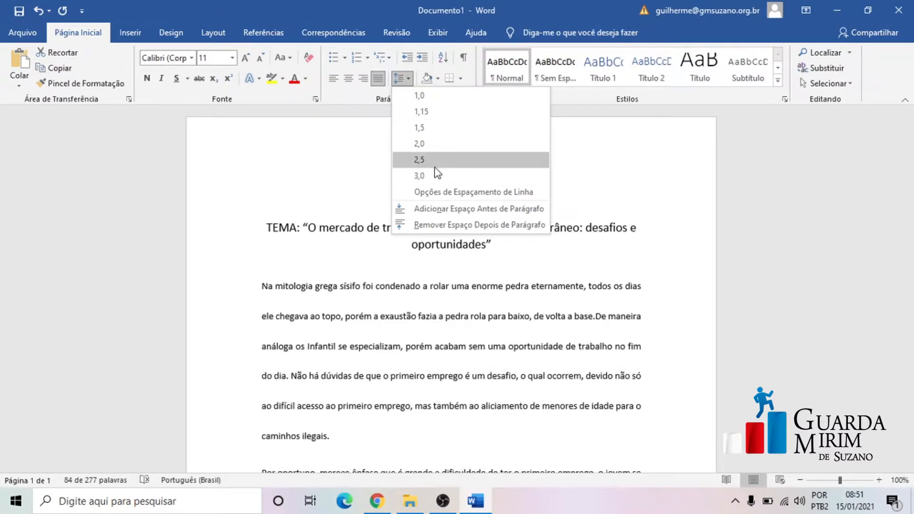
pyautogui.click(442, 130)
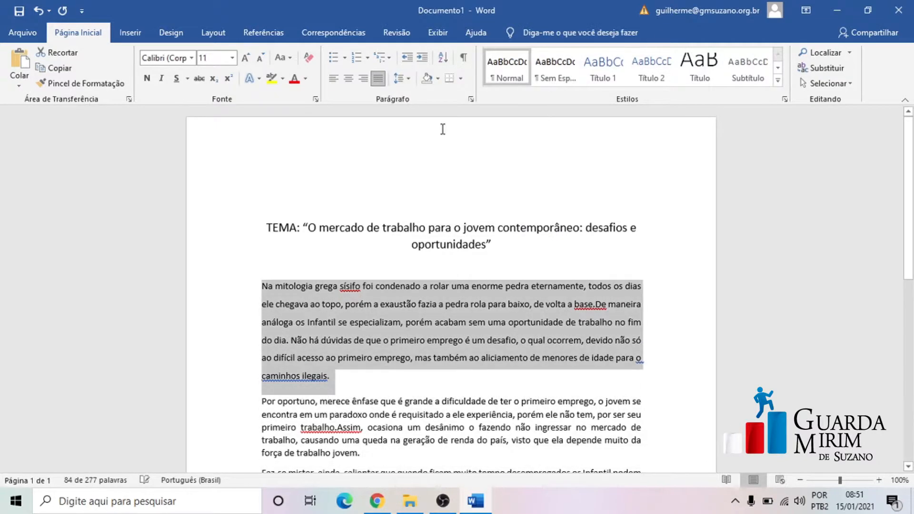
# Step: Change the first body paragraph's font to Arial and its size to 12
pyautogui.click(190, 61)
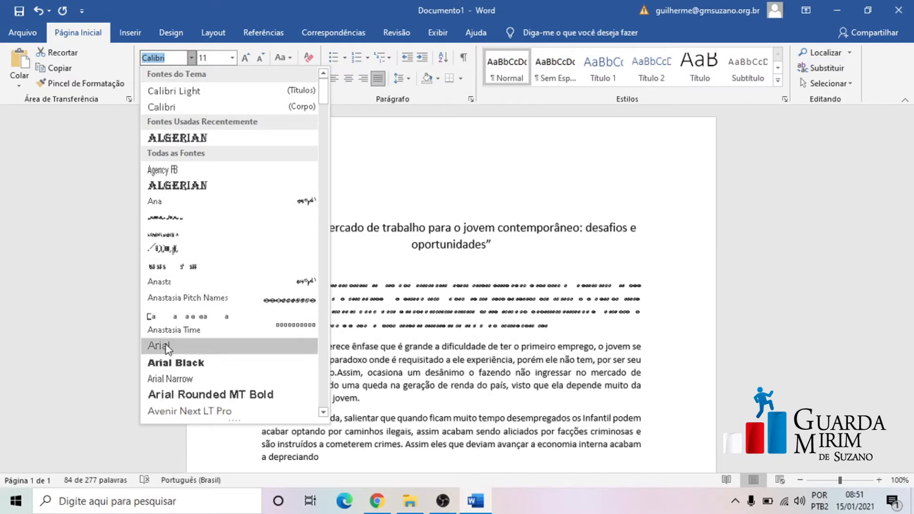
pyautogui.click(159, 346)
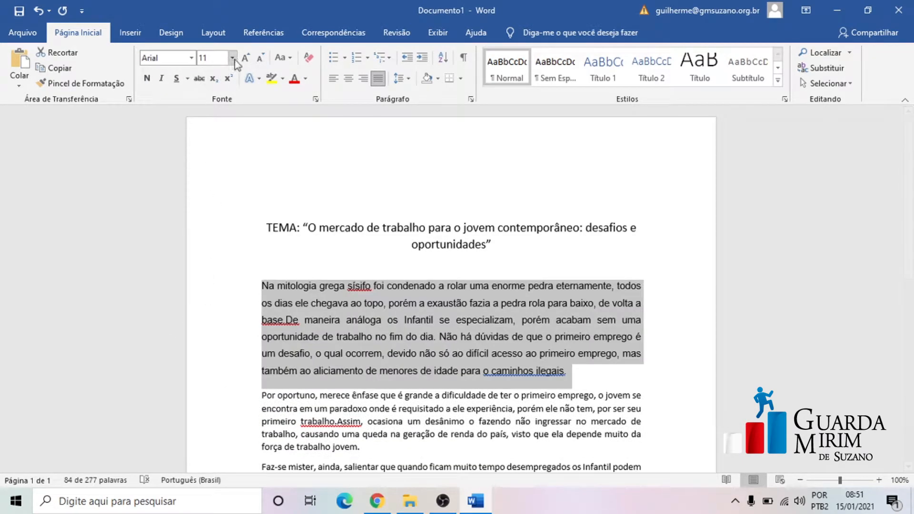
pyautogui.click(216, 59)
pyautogui.write('12')
pyautogui.press('Return')
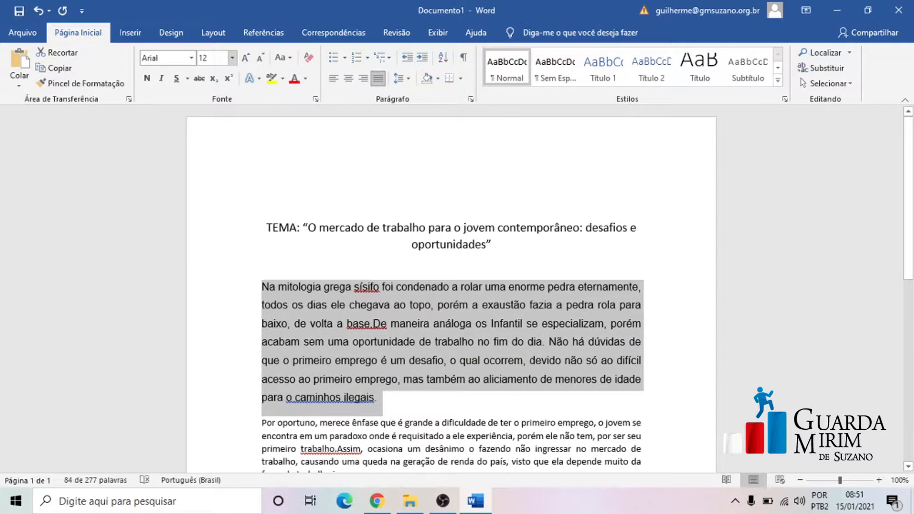
pyautogui.scroll(-4, 395, 379)
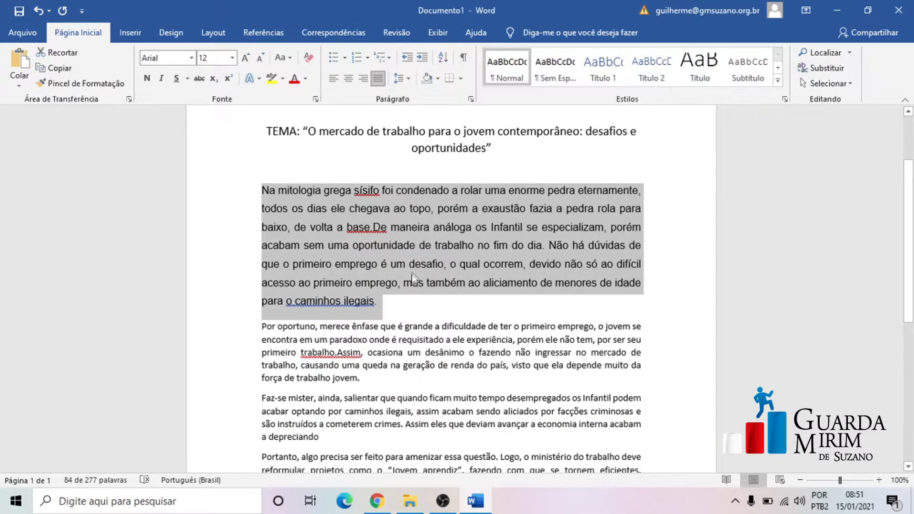
pyautogui.scroll(3, 412, 277)
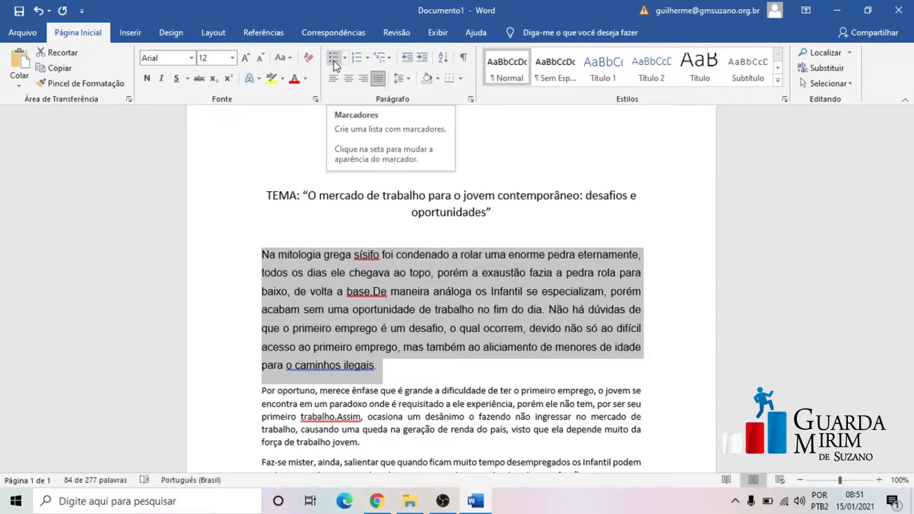
pyautogui.click(331, 275)
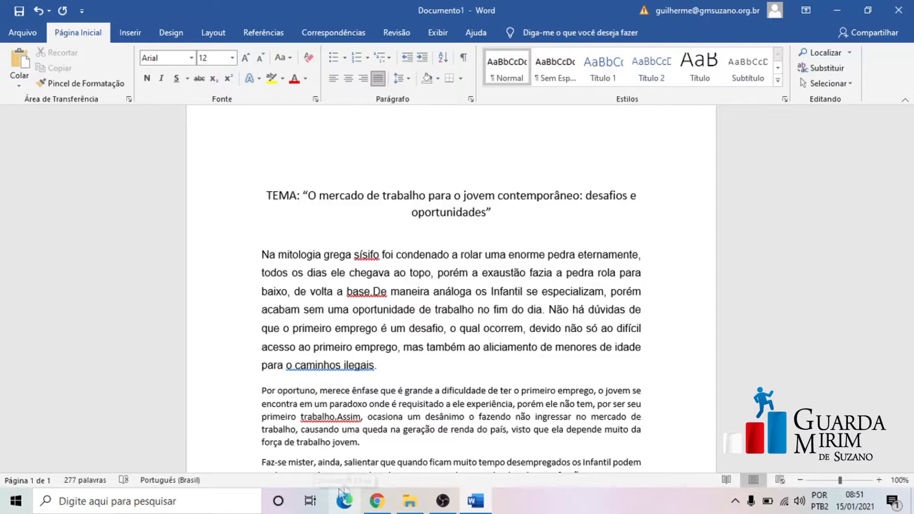
# Step: Add a solid round bullet to the first body paragraph
pyautogui.click(263, 253)
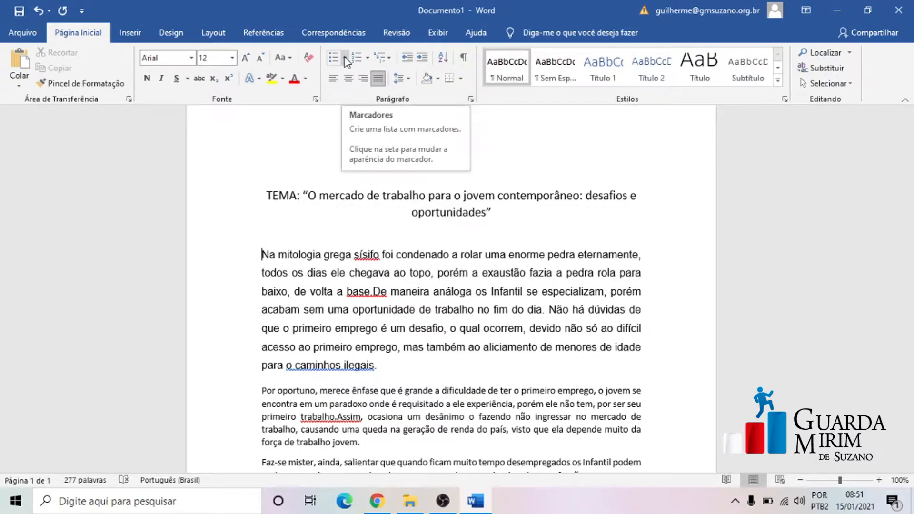
pyautogui.click(346, 59)
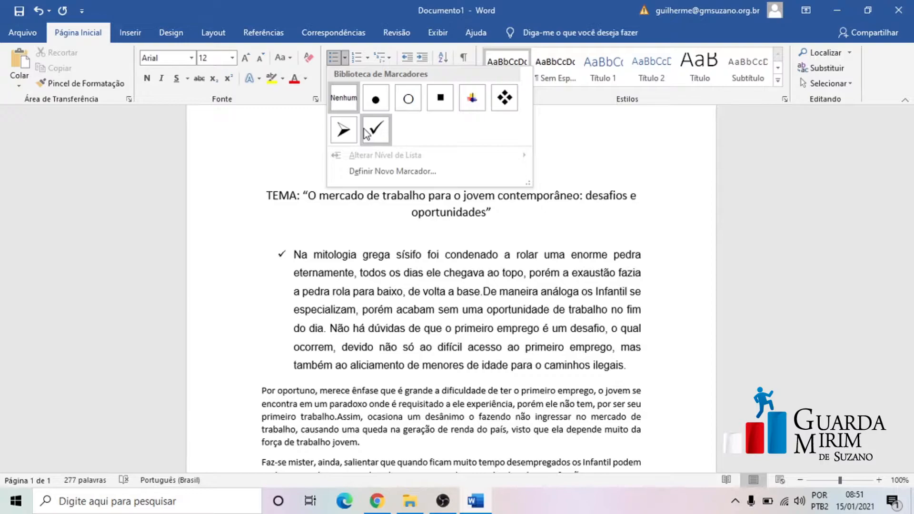
pyautogui.click(376, 100)
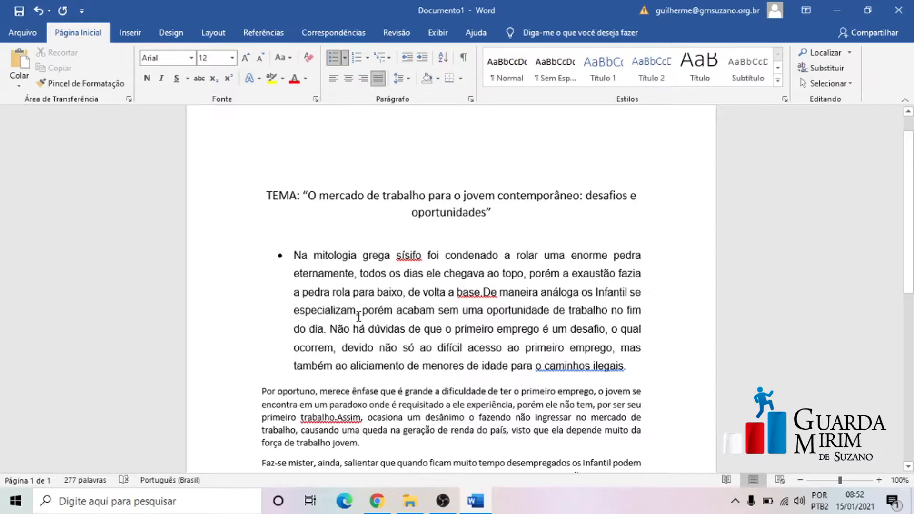
# Step: Replace the first body paragraph's bullet with the 1. 2. 3. numbering format and remove the numbering again
pyautogui.click(368, 58)
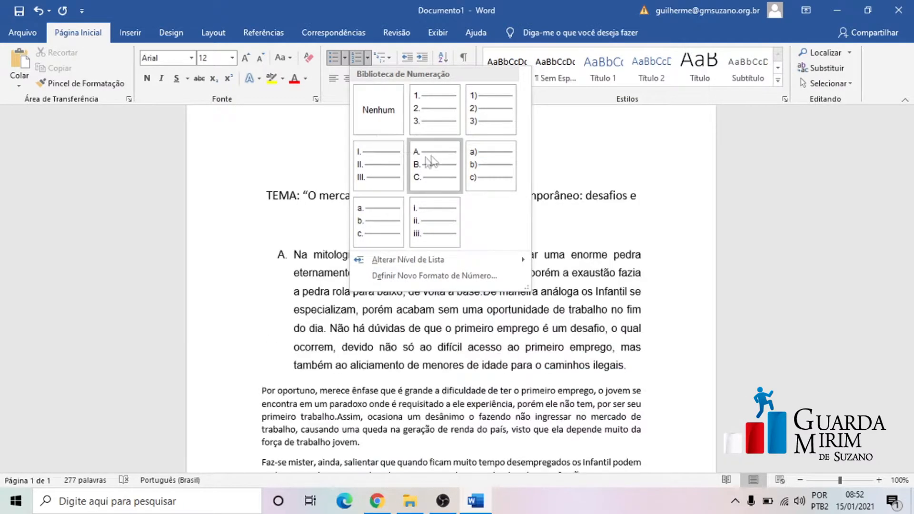
pyautogui.click(430, 115)
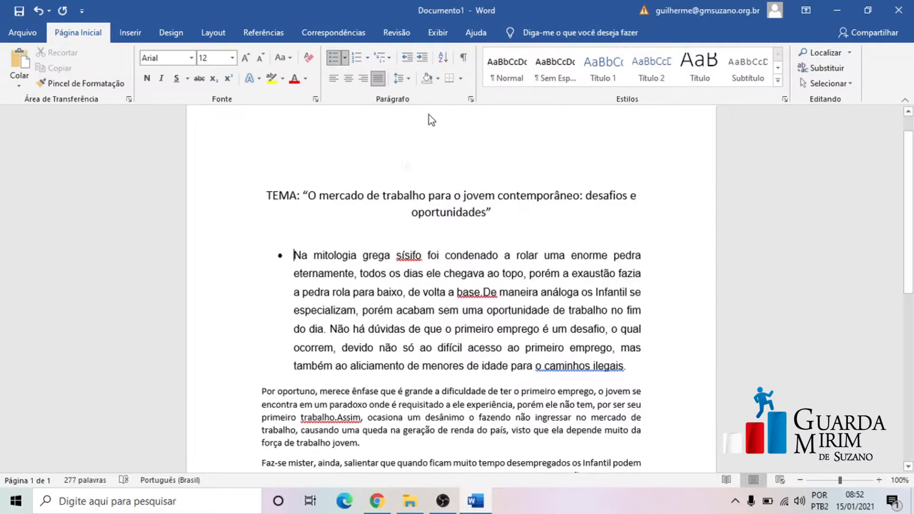
pyautogui.click(337, 279)
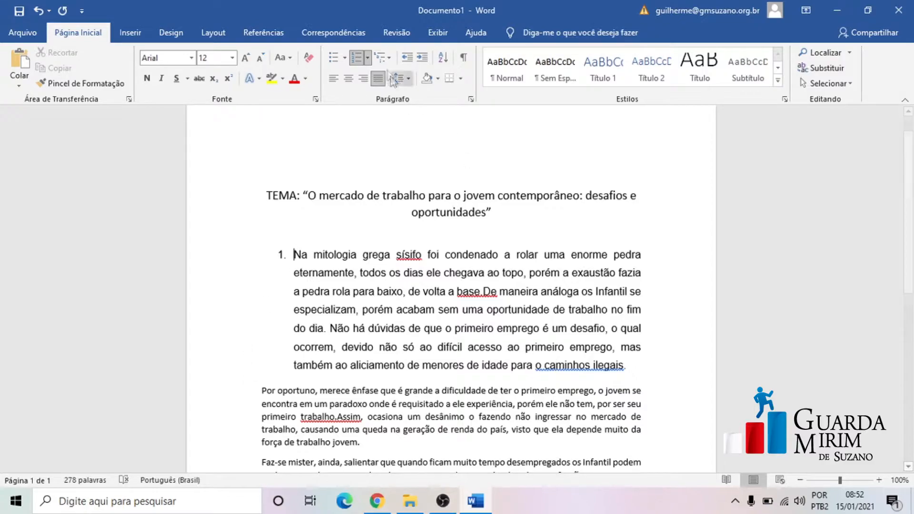
pyautogui.click(367, 59)
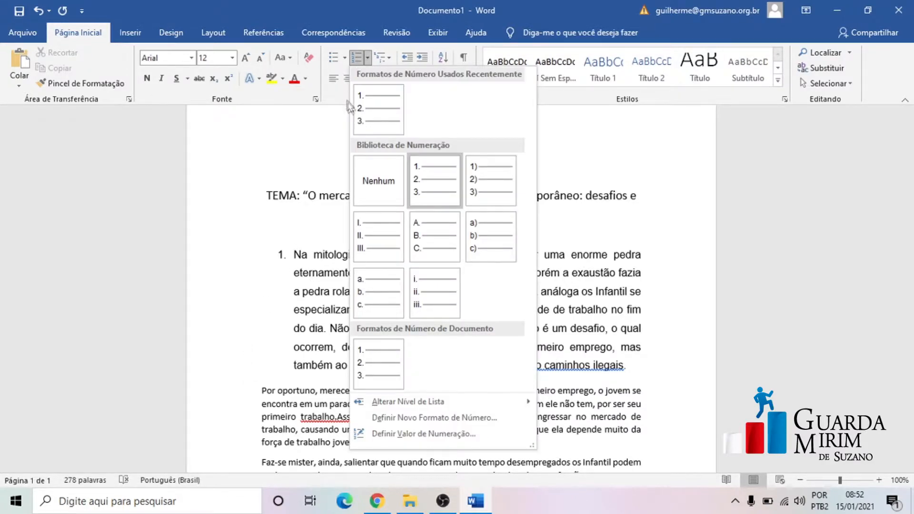
pyautogui.click(368, 183)
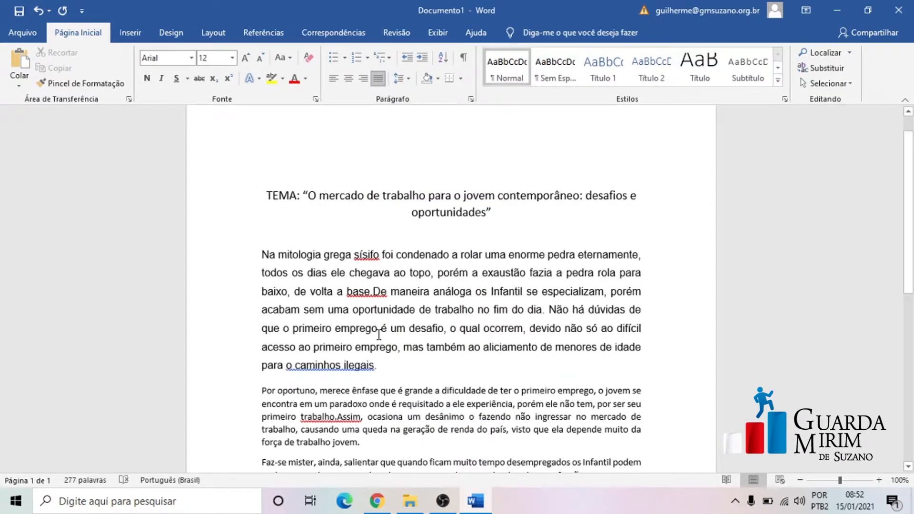
# Step: Increase the first body paragraph's indent by three levels and decrease it back to the page margin
pyautogui.click(375, 367)
pyautogui.moveTo(376, 367); pyautogui.dragTo(260, 253)
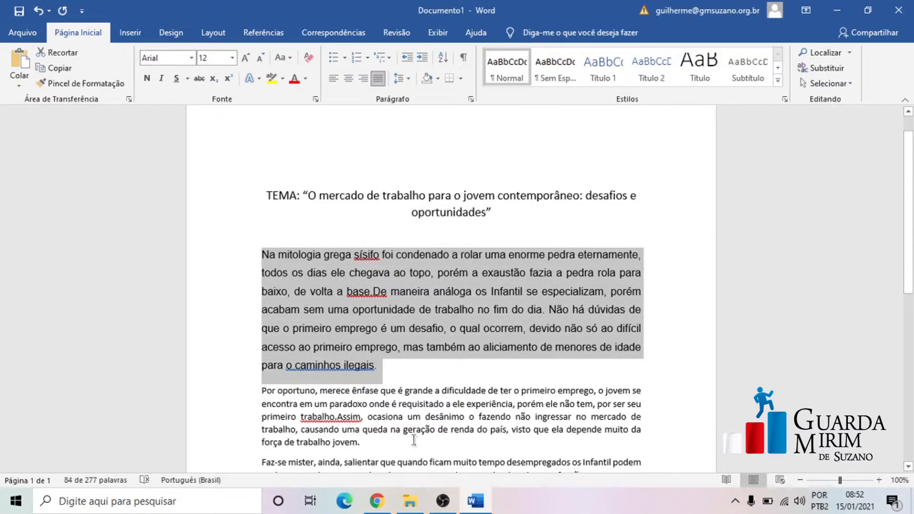
pyautogui.click(421, 58)
pyautogui.click(423, 58)
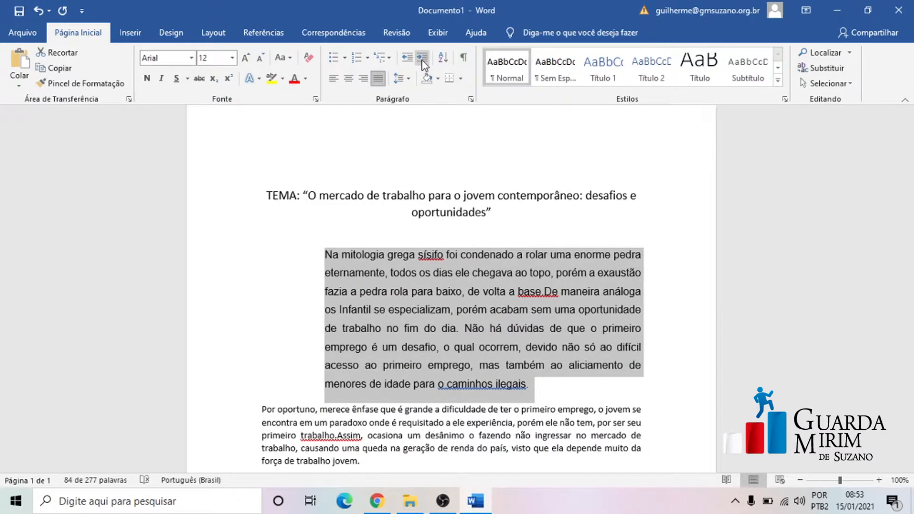
pyautogui.click(421, 60)
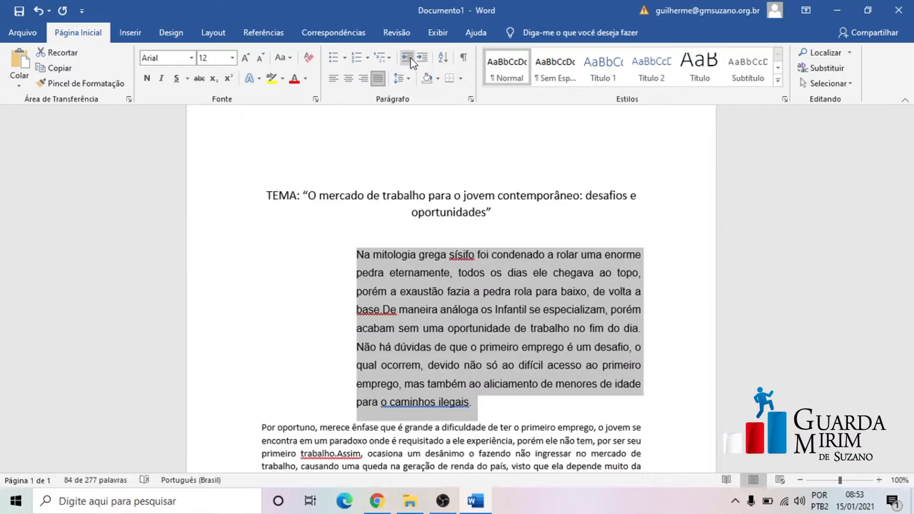
pyautogui.click(411, 59)
pyautogui.click(411, 59)
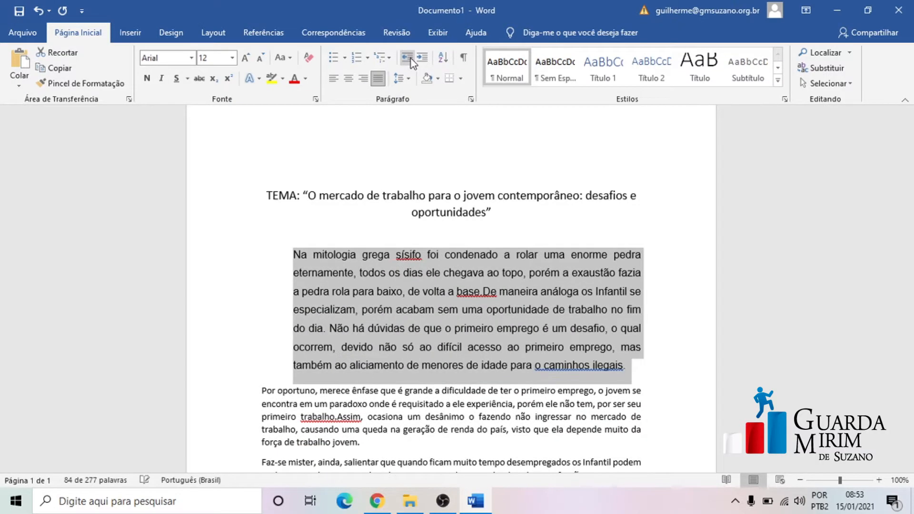
pyautogui.click(411, 59)
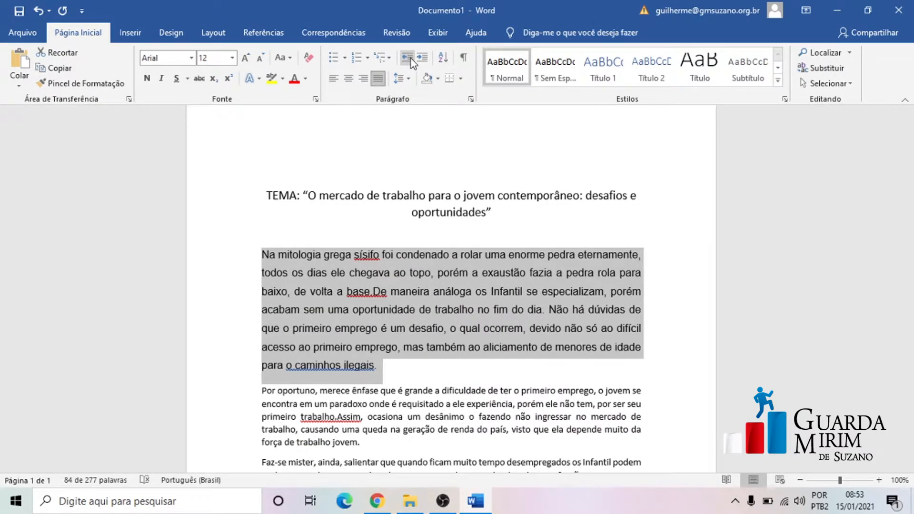
pyautogui.click(391, 281)
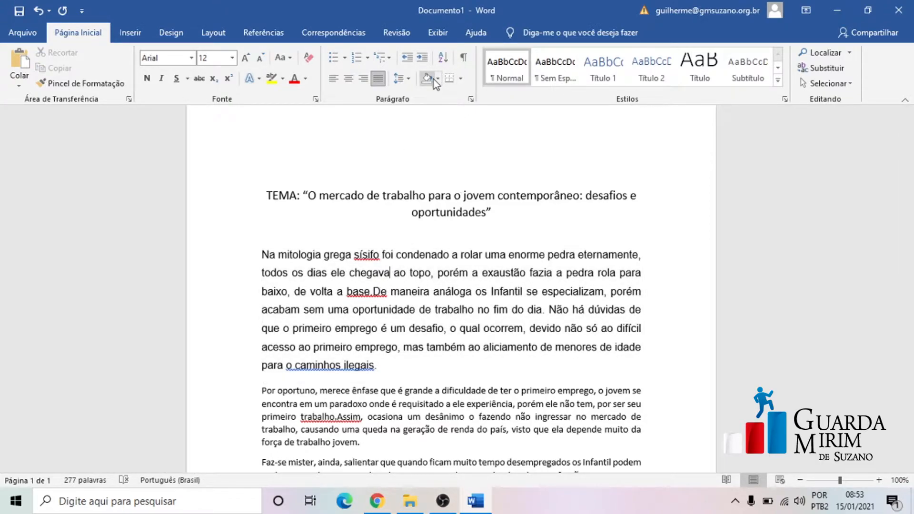
# Step: Shade the first body paragraph with the standard blue color and apply all borders (Todas as Bordas) to it
pyautogui.moveTo(384, 367)
pyautogui.mouseDown()
pyautogui.moveTo(333, 346)
pyautogui.moveTo(289, 257)
pyautogui.moveTo(261, 255)
pyautogui.mouseUp()
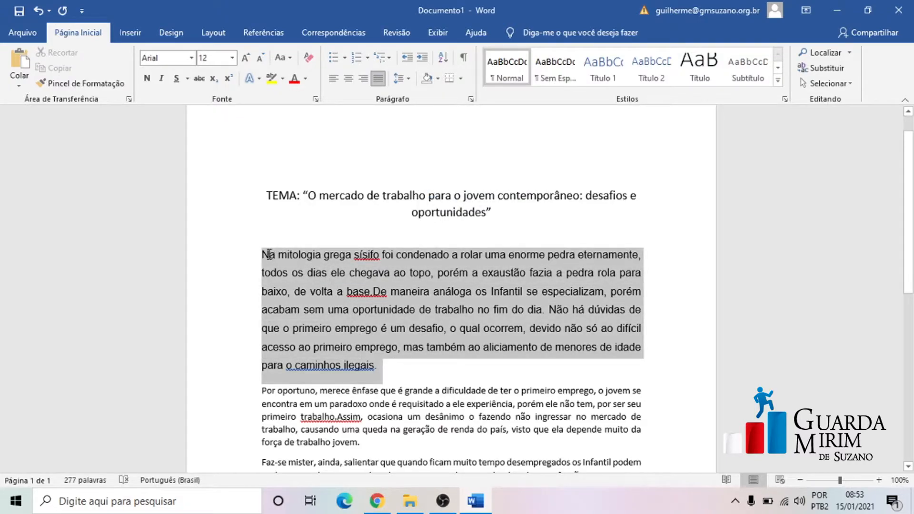
pyautogui.click(439, 79)
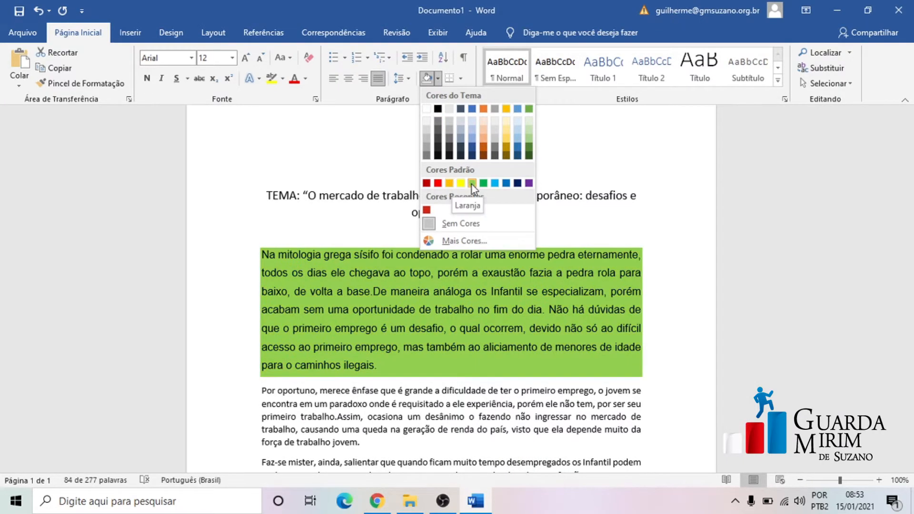
pyautogui.click(506, 183)
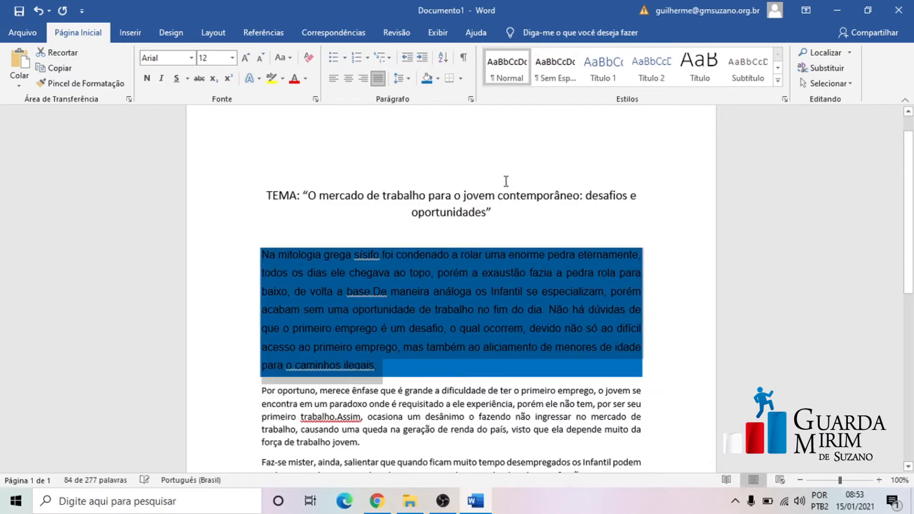
pyautogui.click(460, 79)
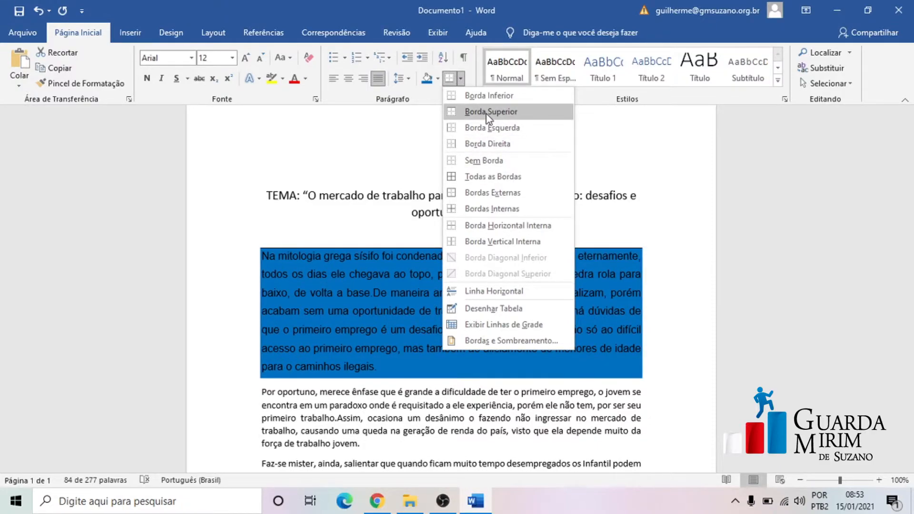
pyautogui.click(482, 178)
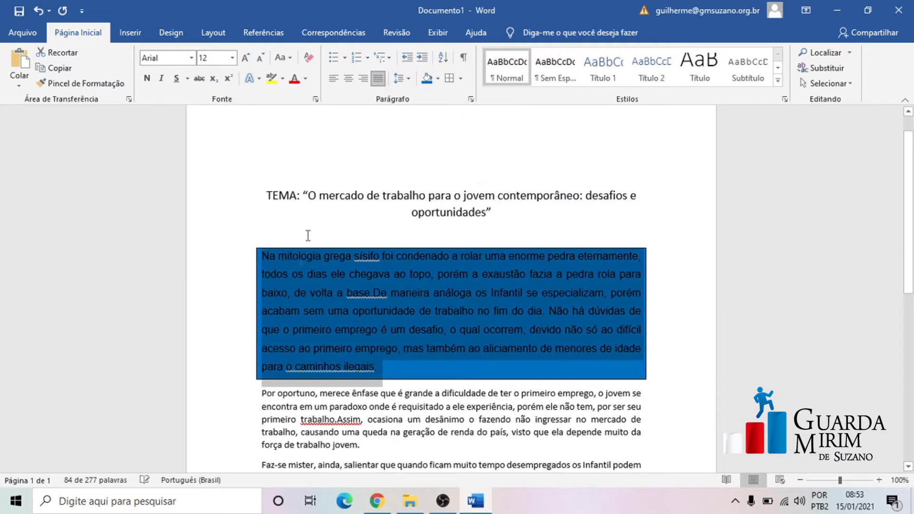
pyautogui.click(485, 358)
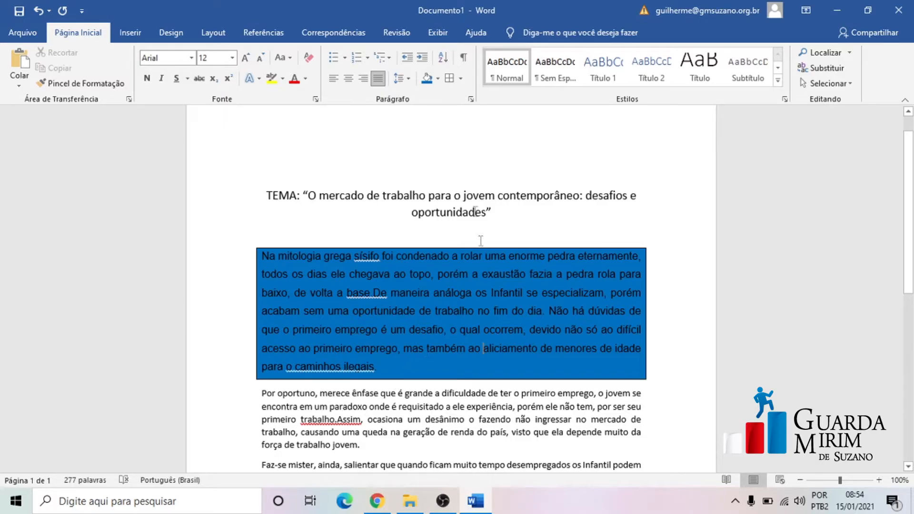
# Step: Sort the first body paragraph's text by paragraphs, as text type, in ascending order
pyautogui.moveTo(397, 366)
pyautogui.mouseDown()
pyautogui.moveTo(395, 329)
pyautogui.moveTo(420, 255)
pyautogui.mouseUp()
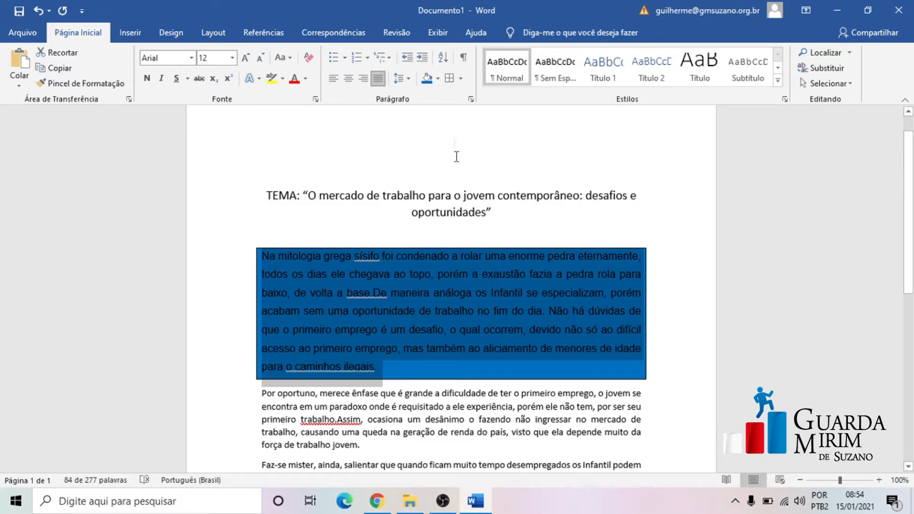
pyautogui.click(443, 59)
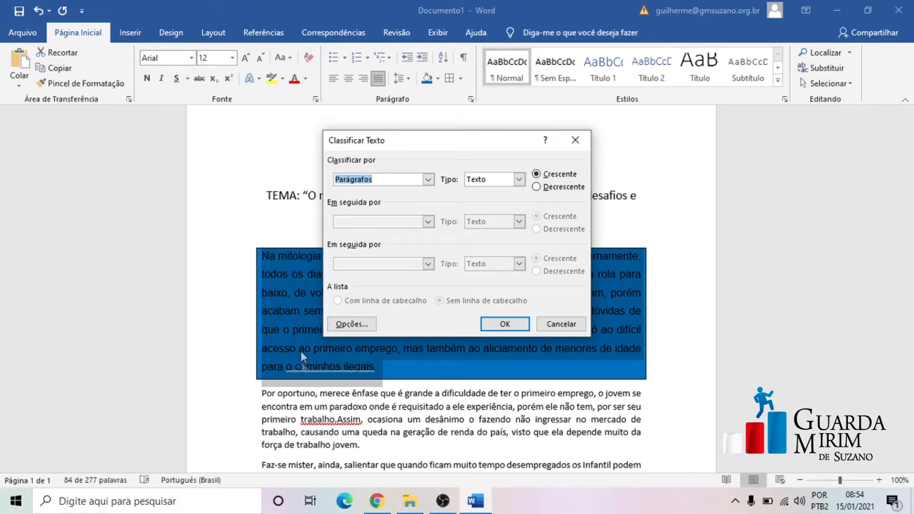
pyautogui.click(506, 325)
pyautogui.click(411, 349)
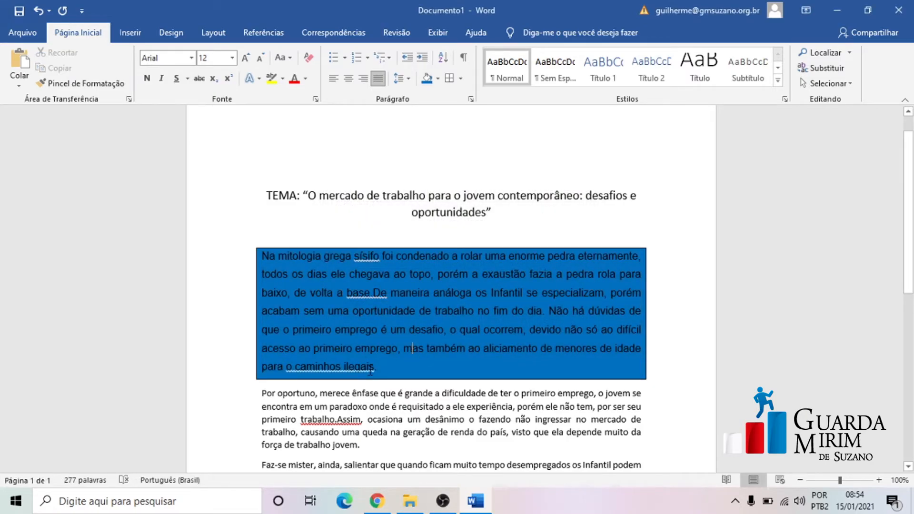
# Step: Show the paragraph marks and hidden formatting symbols, review them throughout the essay, and hide them again
pyautogui.click(461, 62)
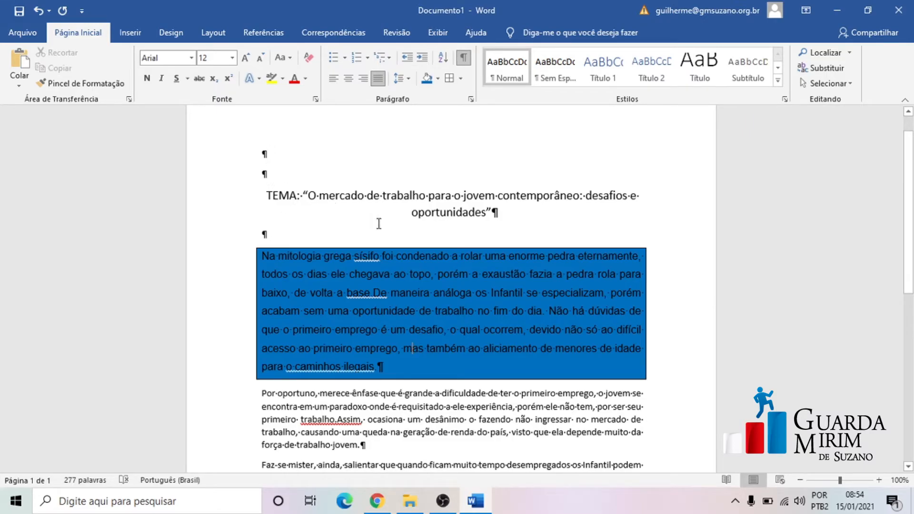
pyautogui.scroll(-3, 421, 366)
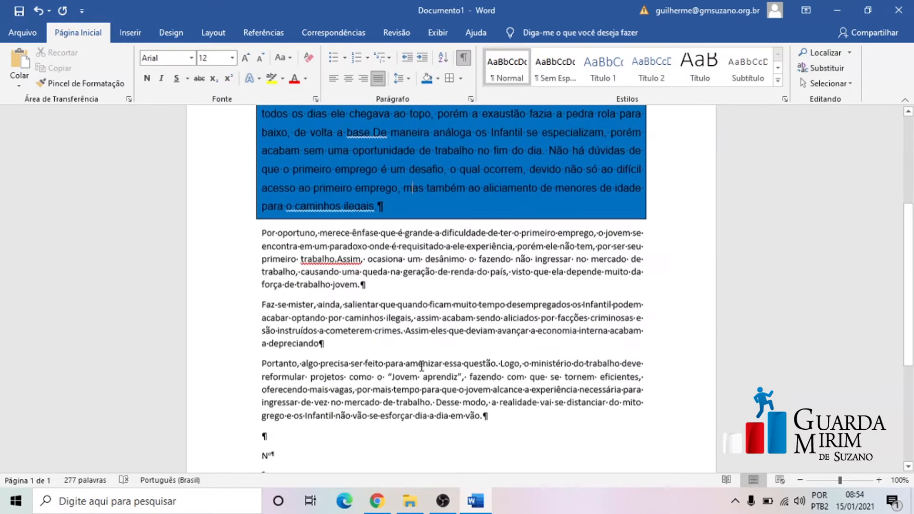
pyautogui.scroll(-2, 421, 366)
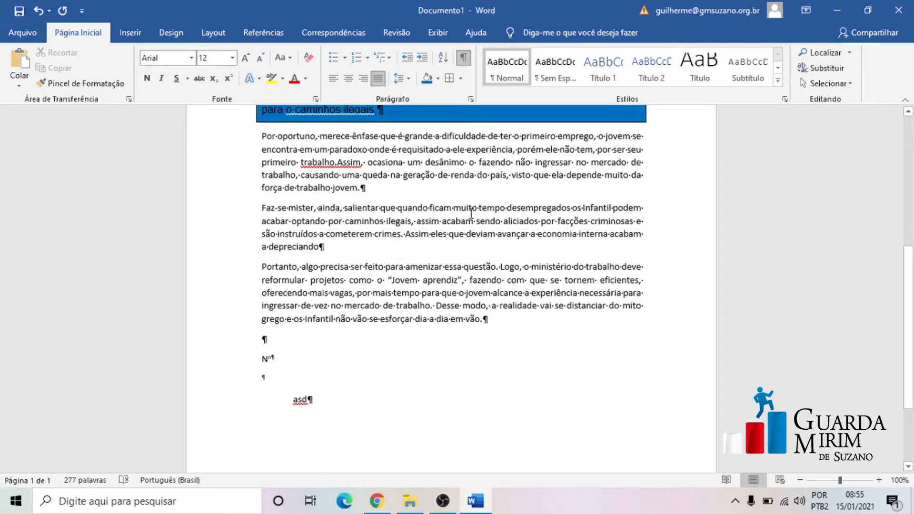
pyautogui.scroll(1, 471, 214)
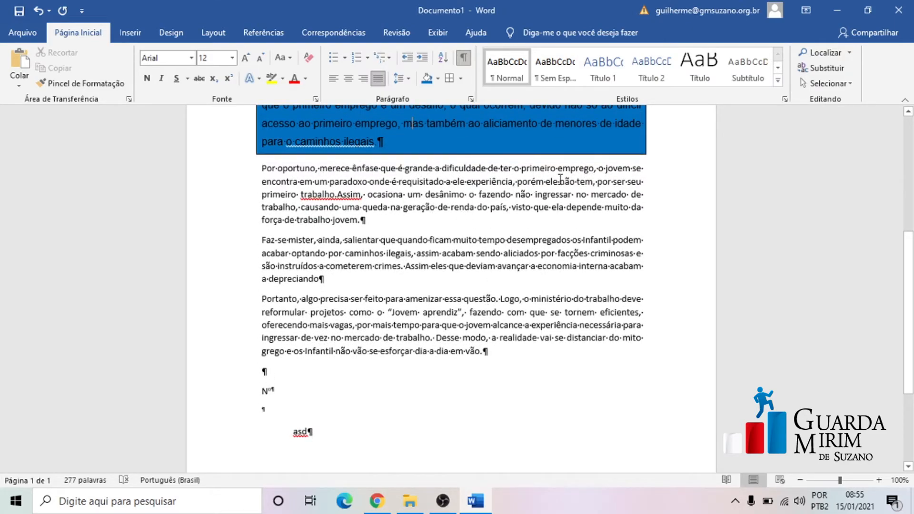
pyautogui.scroll(3, 466, 206)
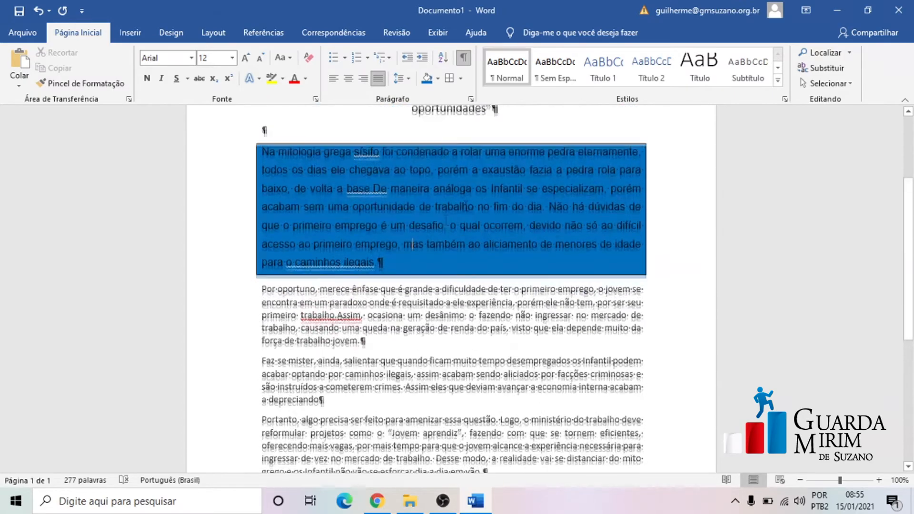
pyautogui.scroll(3, 504, 401)
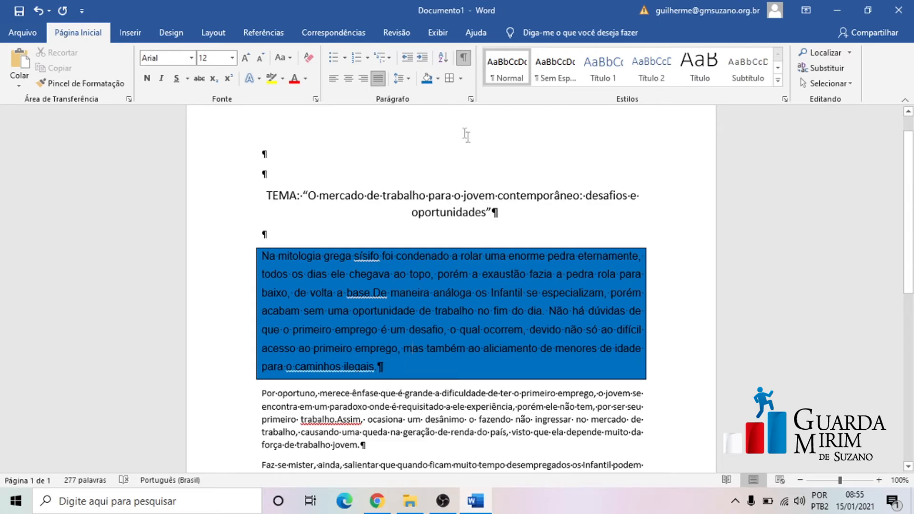
pyautogui.click(462, 61)
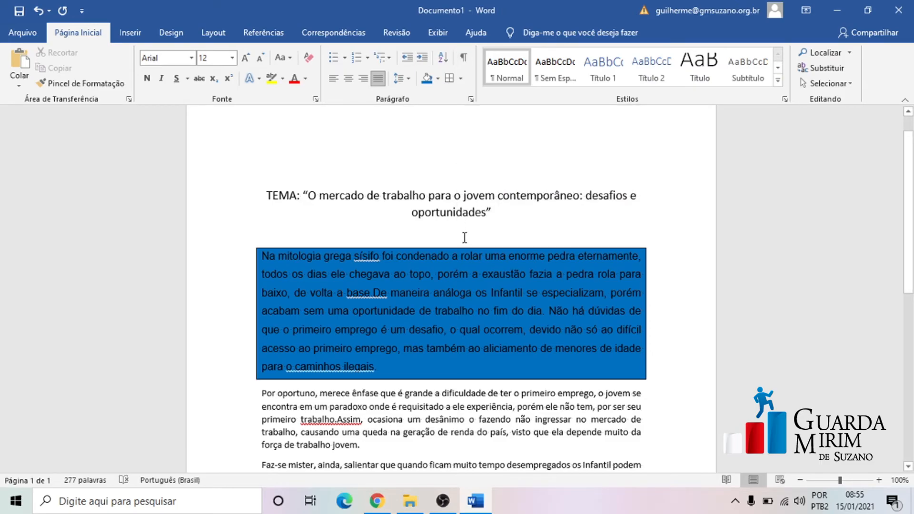
# Step: Review the second body paragraph's indent and spacing settings in the Paragraph dialog and accept them as they are
pyautogui.scroll(-3, 464, 237)
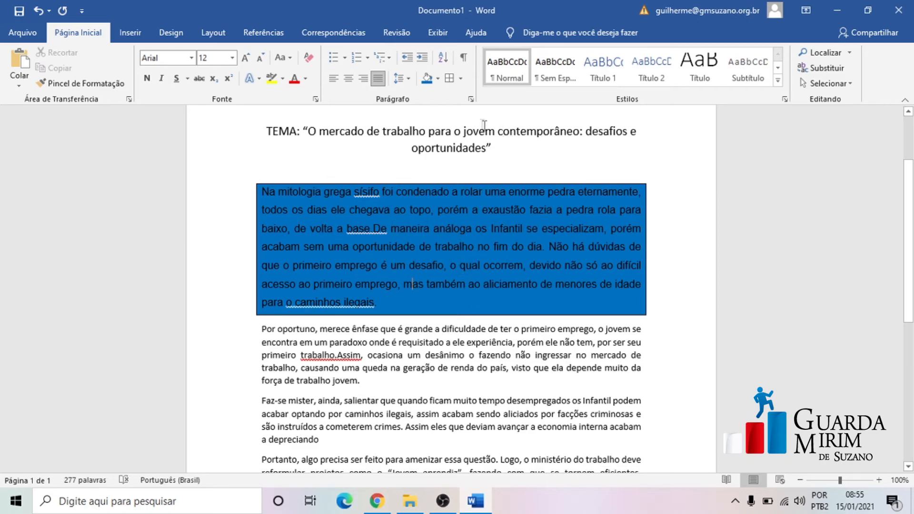
pyautogui.moveTo(262, 329); pyautogui.dragTo(364, 384)
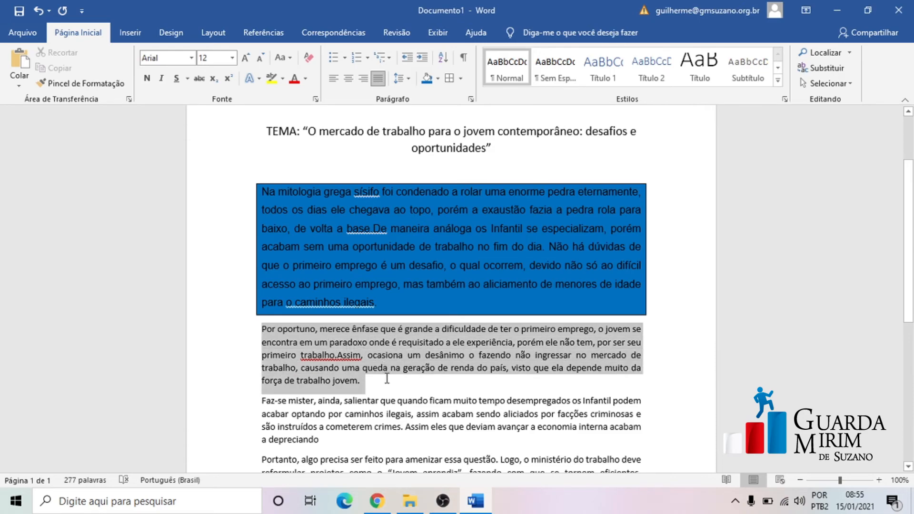
pyautogui.click(471, 100)
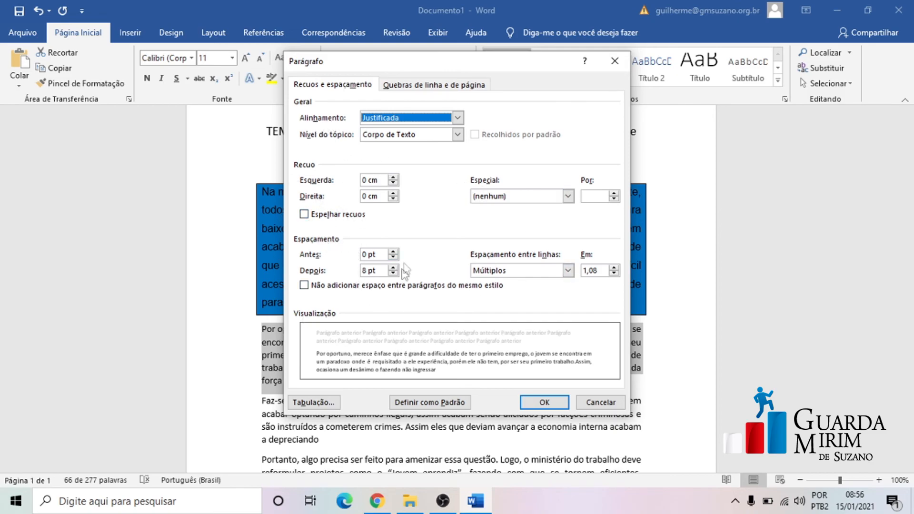
pyautogui.click(552, 408)
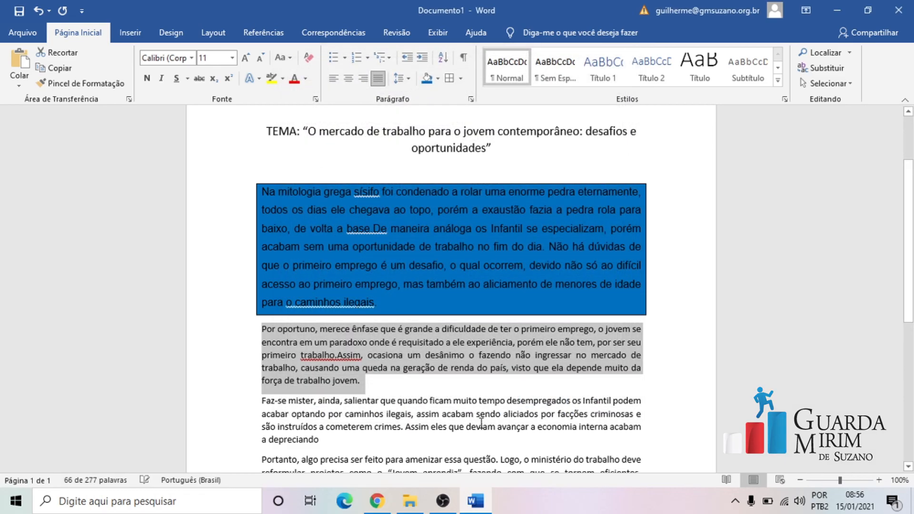